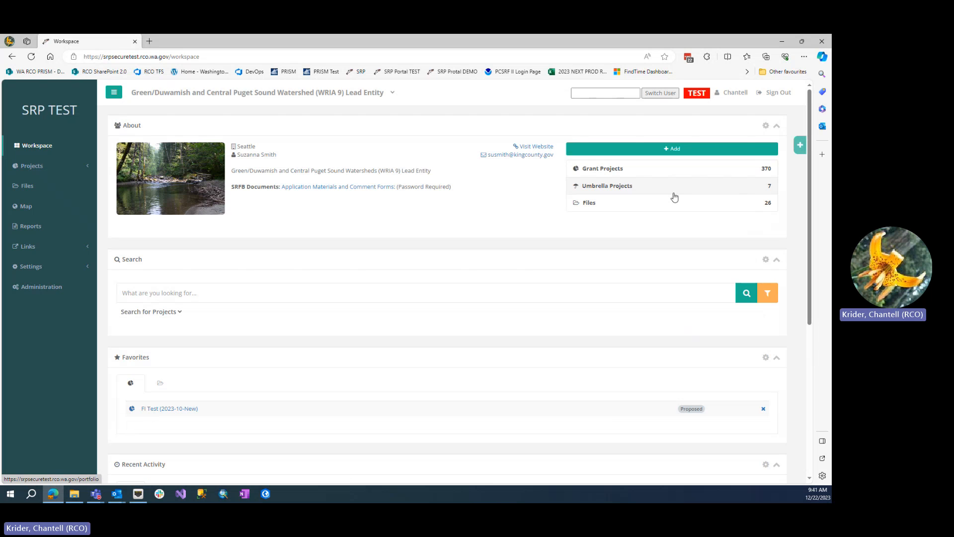
Step: Start a new grant project named "Restoration project" with the number 2023-12-New9
click(661, 149)
click(629, 164)
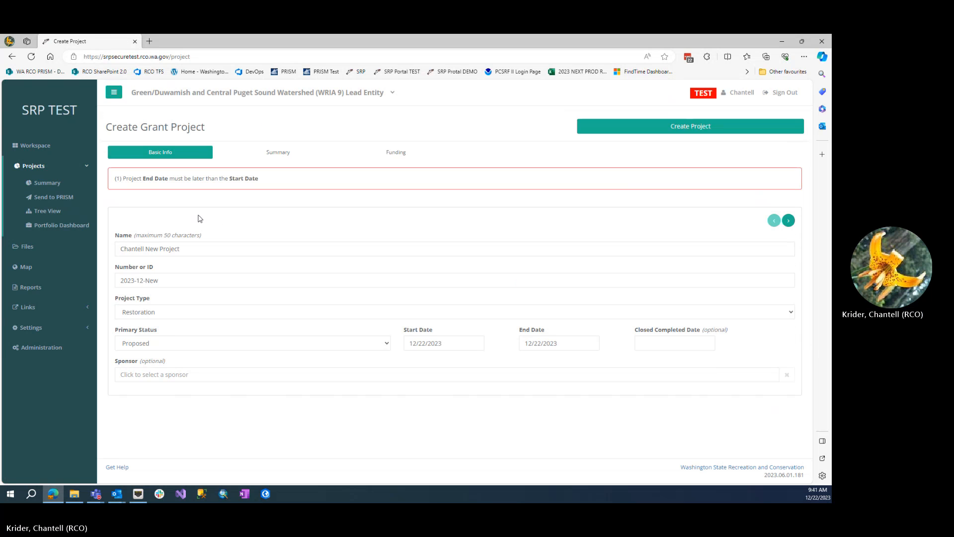
drag(192, 250, 108, 259)
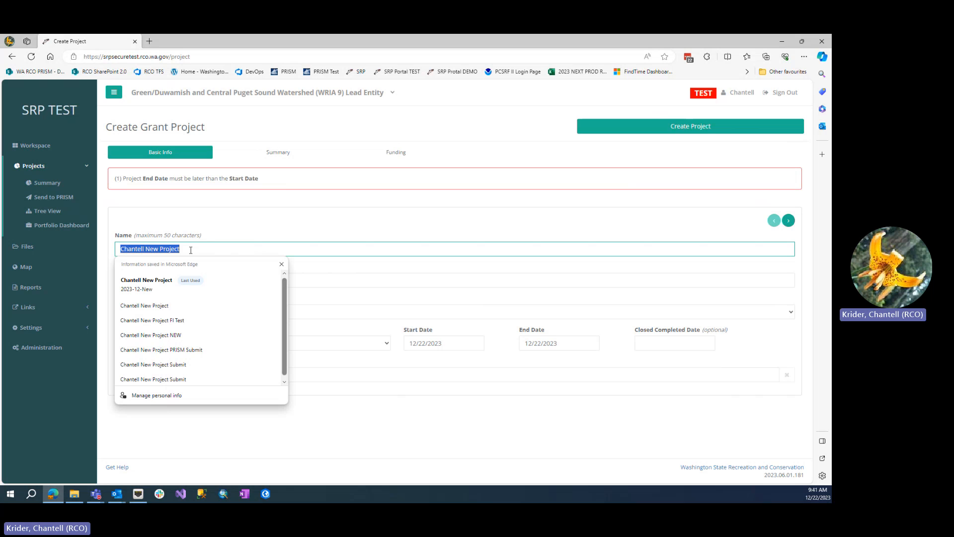
text(Restorat)
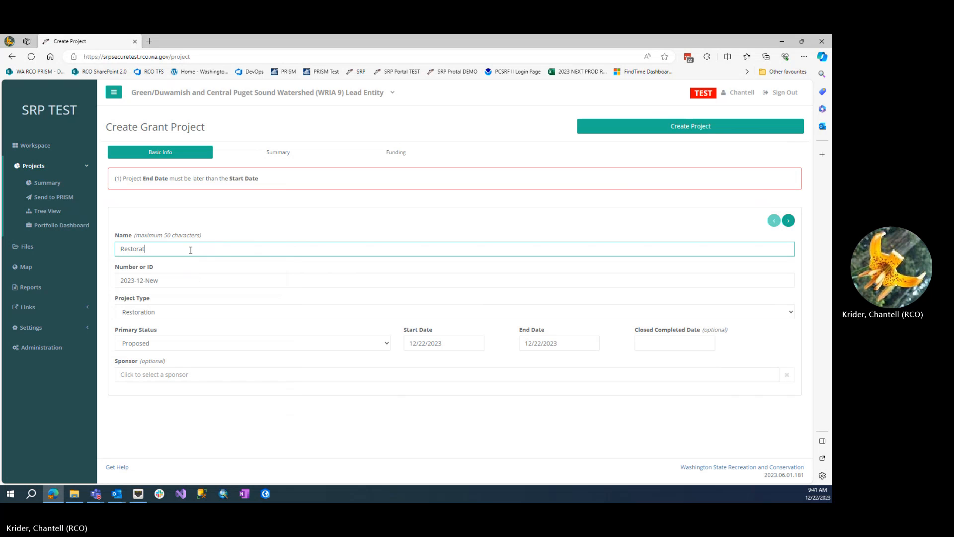
text(ion project)
click(189, 280)
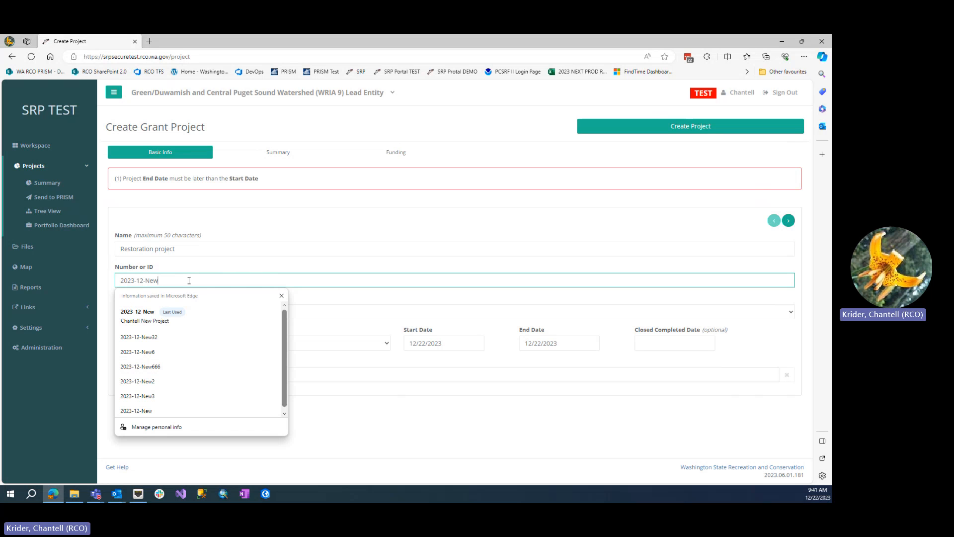
text(9)
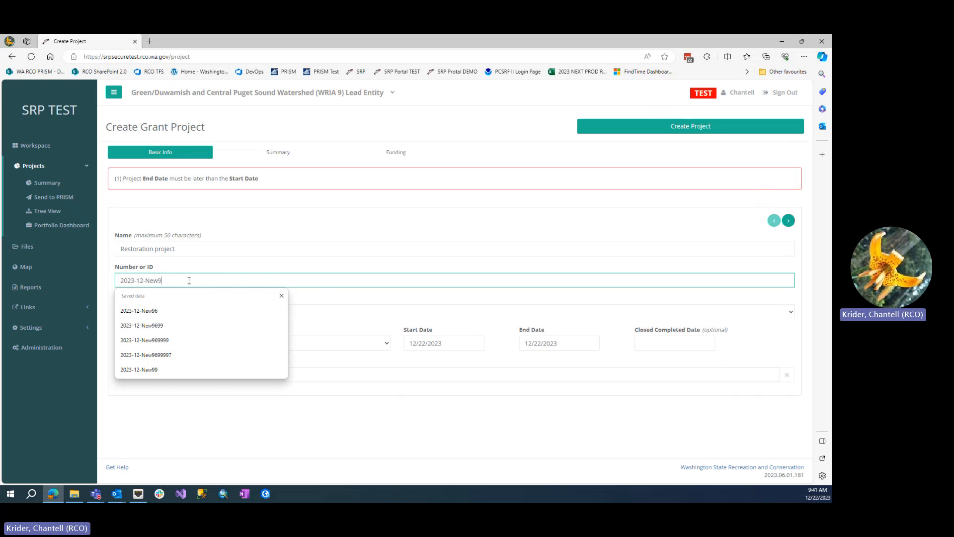
click(316, 297)
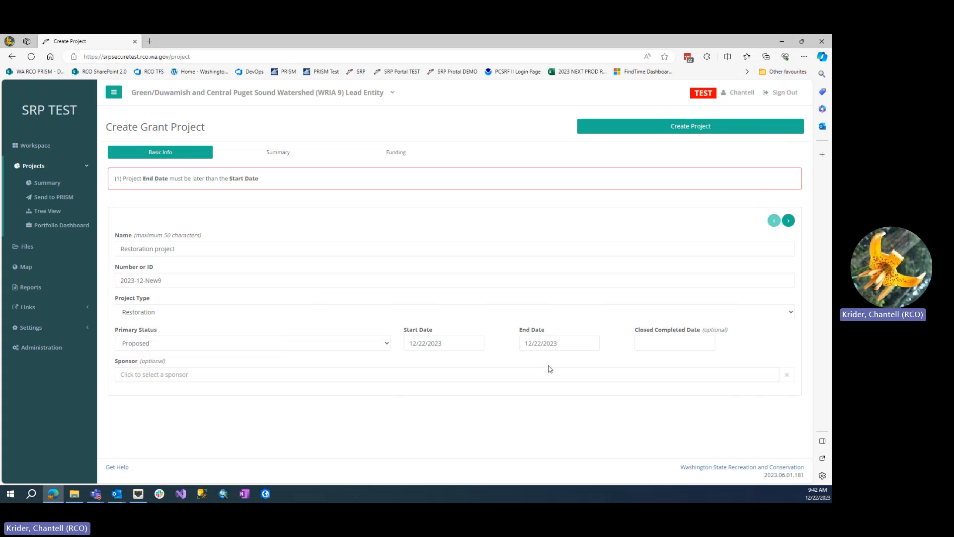
Step: Set the project's end date to 12/28/2023 and choose King County as its sponsor
click(572, 343)
click(582, 305)
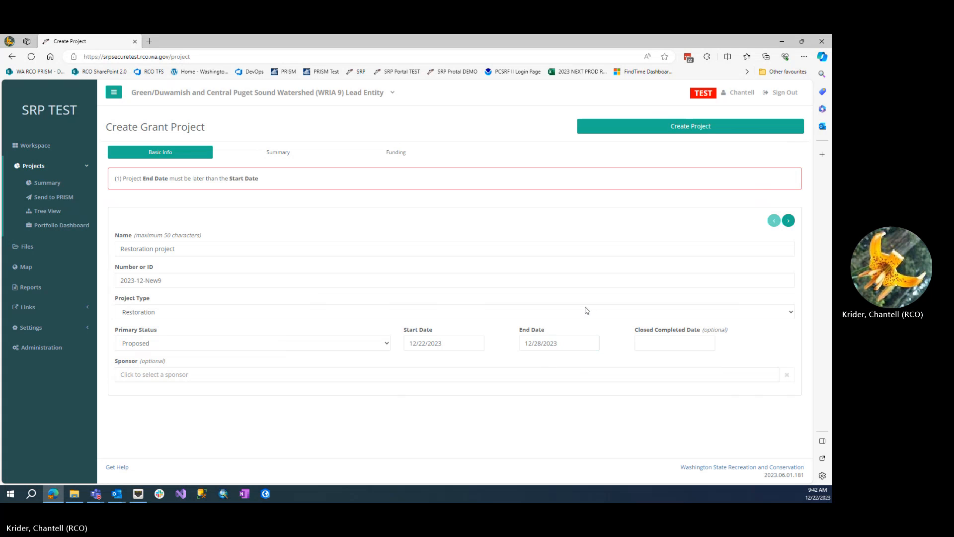
click(189, 336)
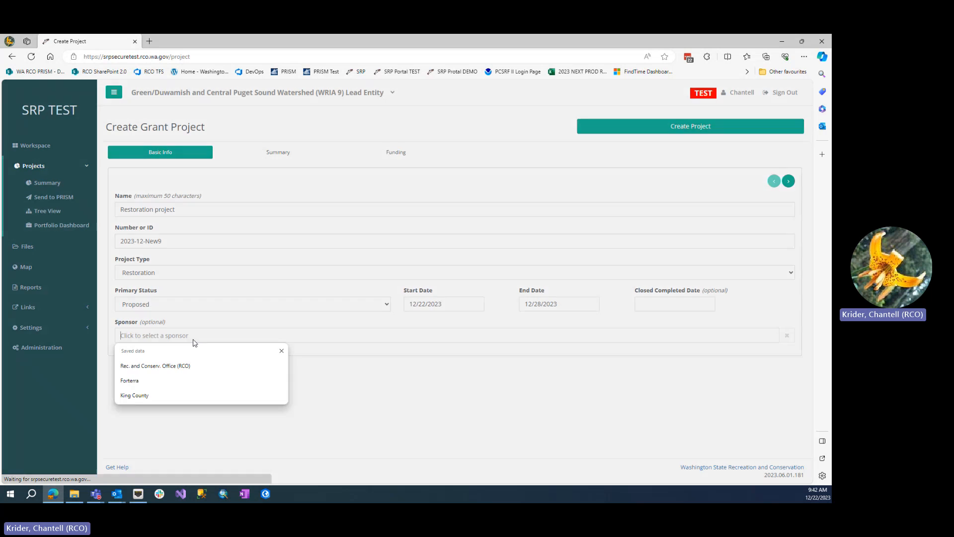
click(246, 179)
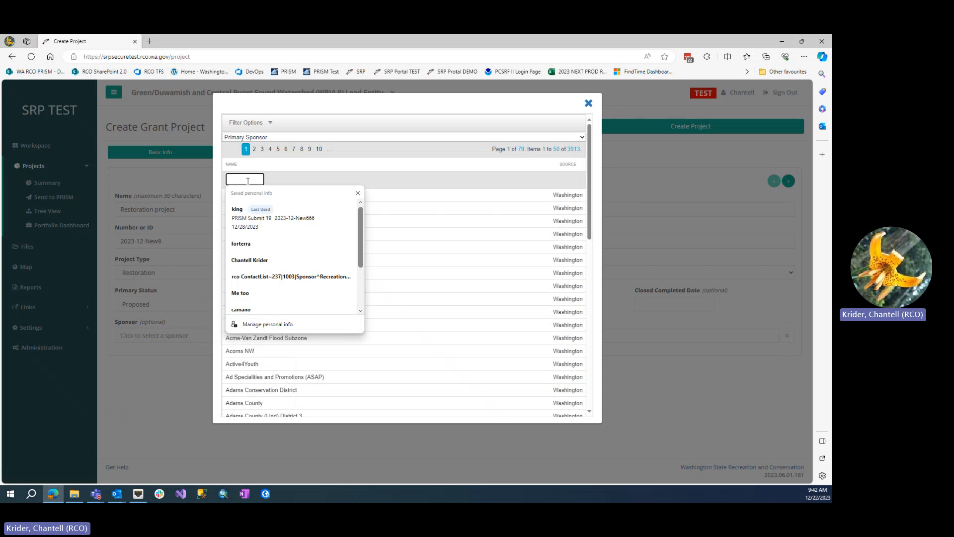
text(king cou)
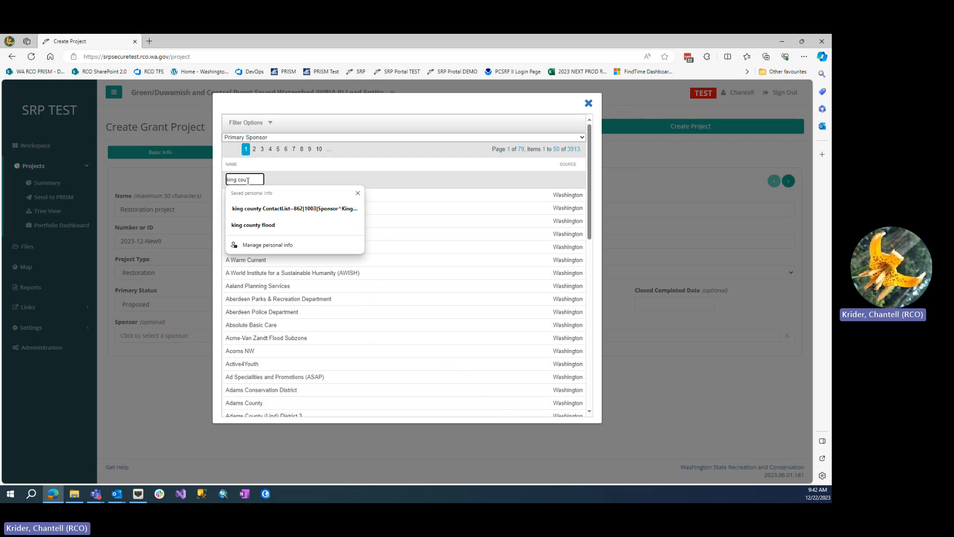
text(n)
text(ty)
key(BackSpace)
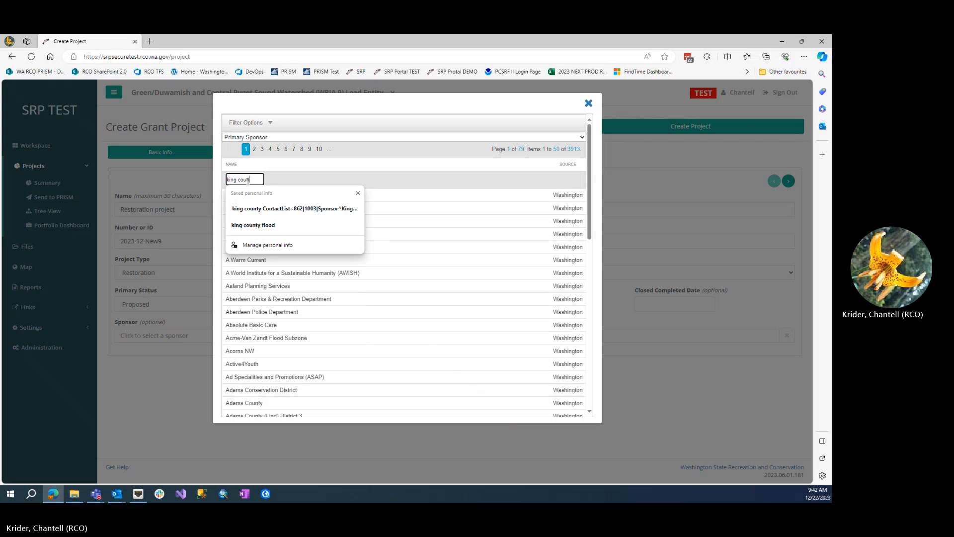
text(nty)
key(Return)
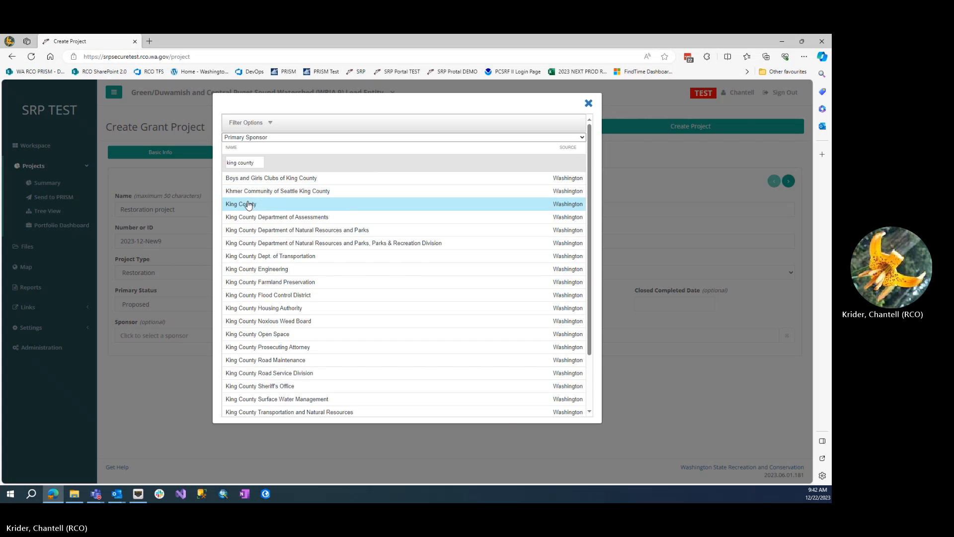
click(248, 206)
Step: Enter "summary...." as the new project's summary description
click(280, 154)
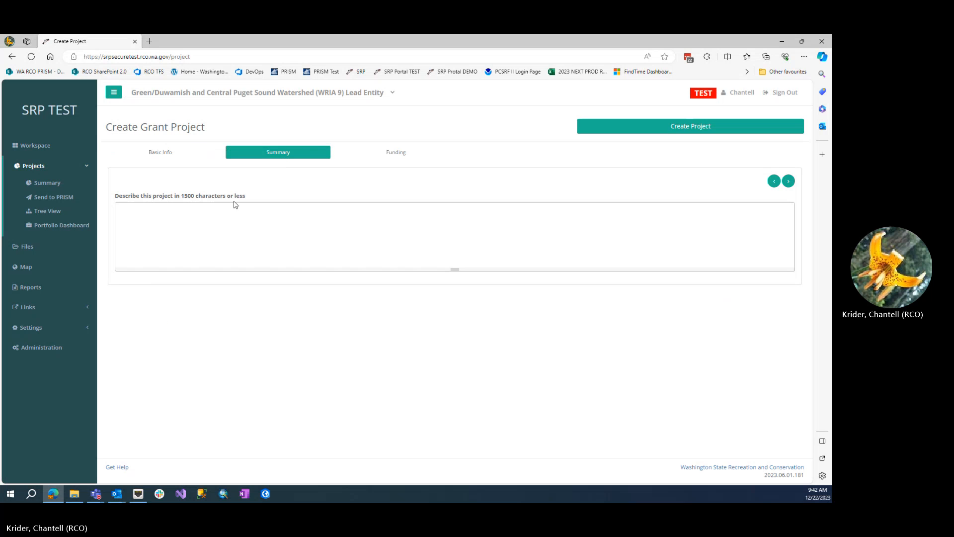
click(199, 222)
text(s)
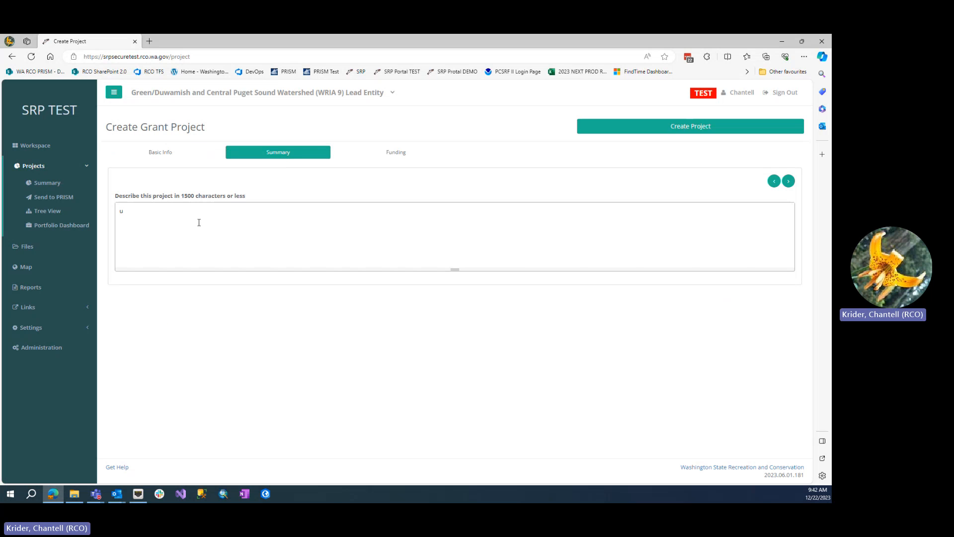
text(ummary...)
Step: Set the total proposed project cost to $5,000,000 and create the project
click(393, 152)
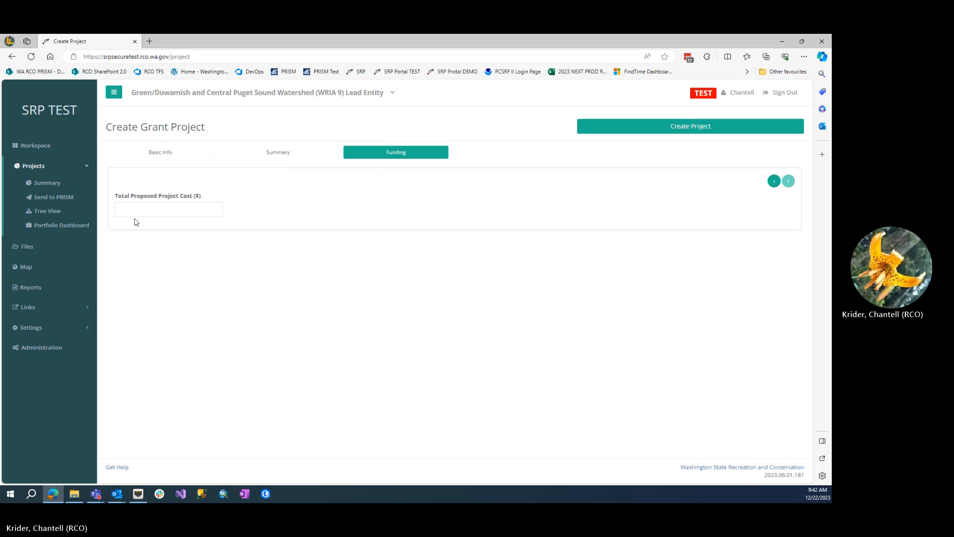
click(145, 204)
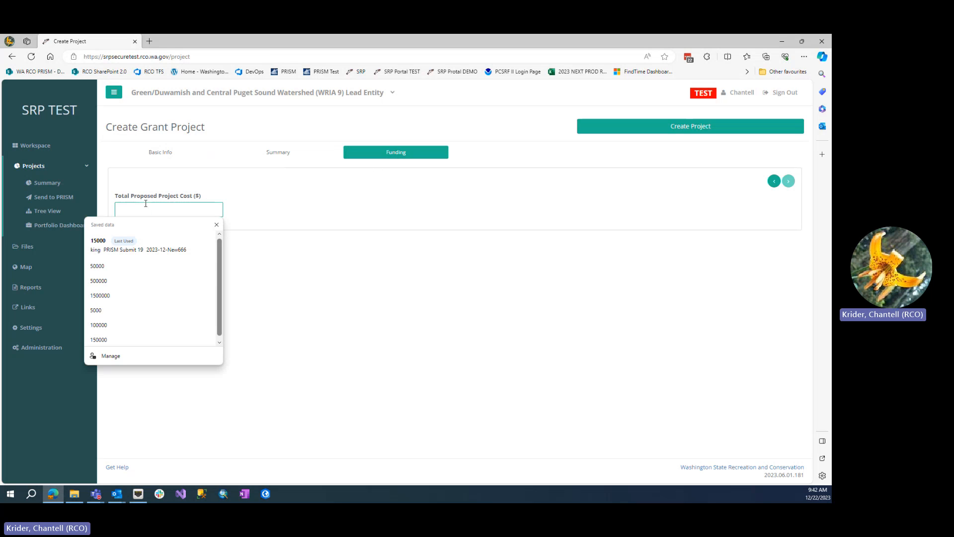
text(5000000)
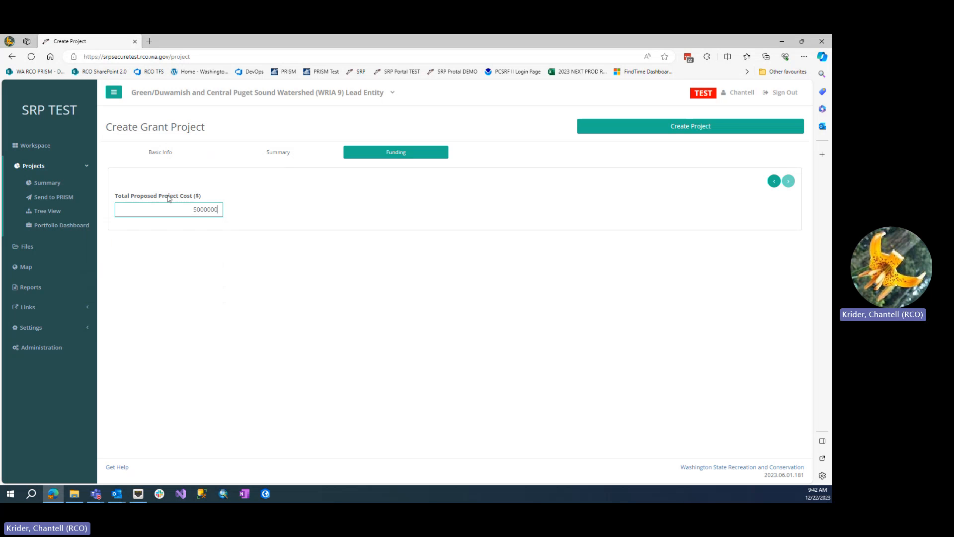
click(701, 130)
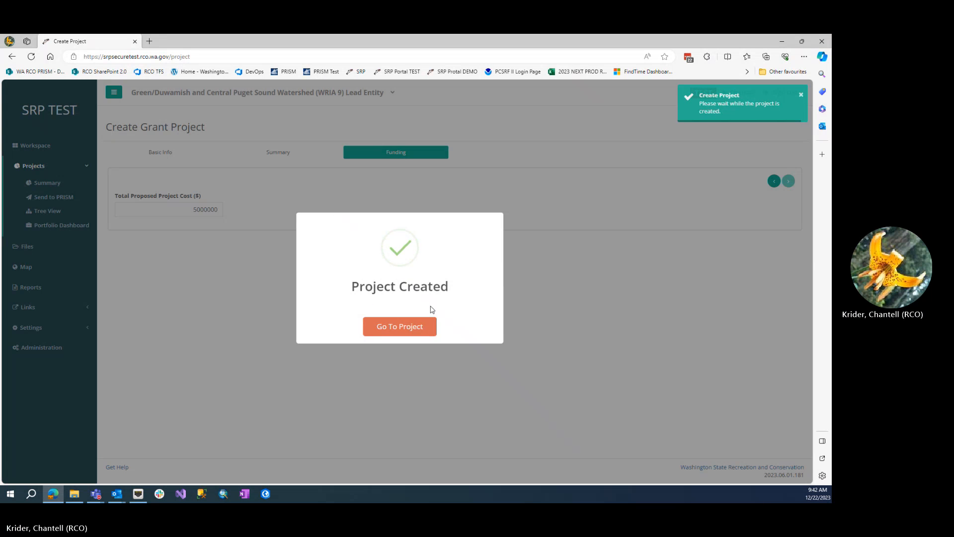
click(427, 326)
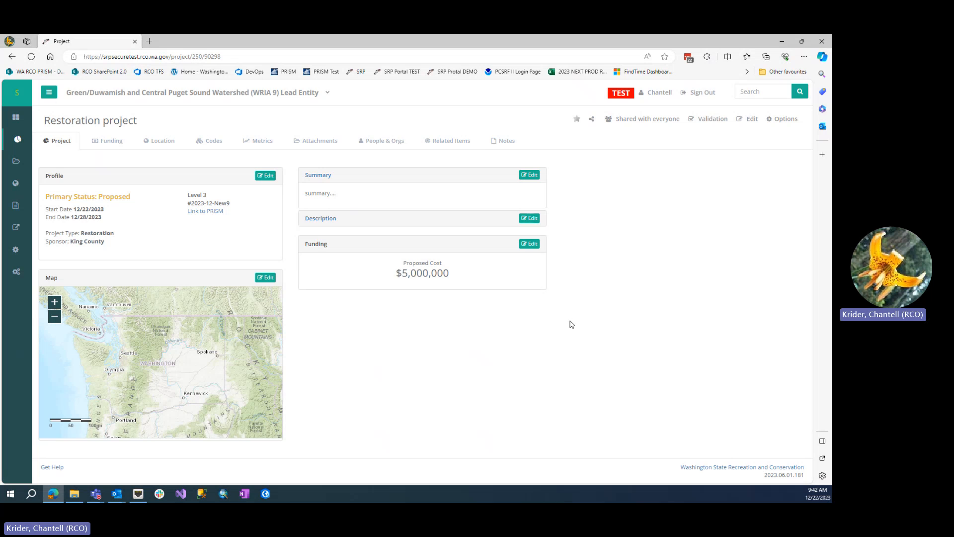
Step: Start a funding entry for the grant project agreement with Recreation and Conservation Office (RCO) as the funding organization
click(120, 146)
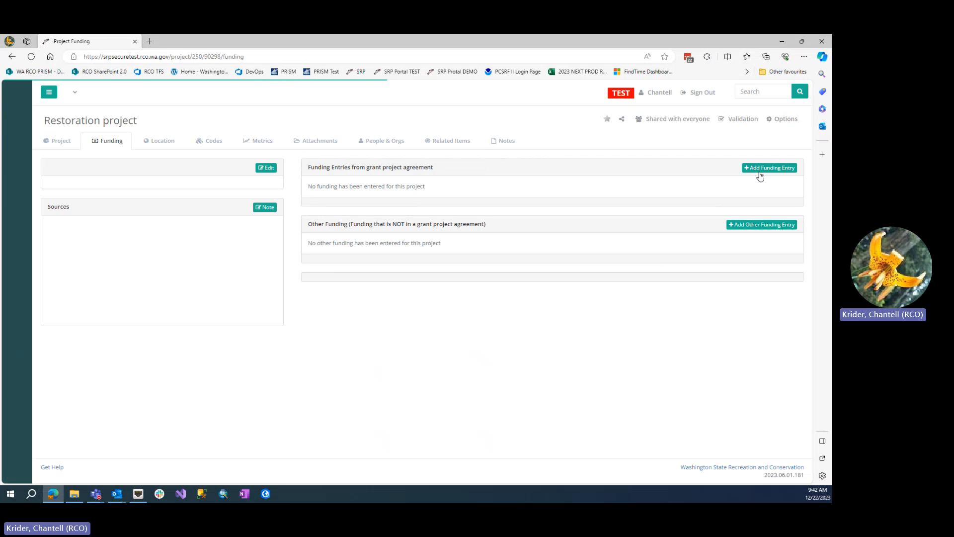
click(759, 173)
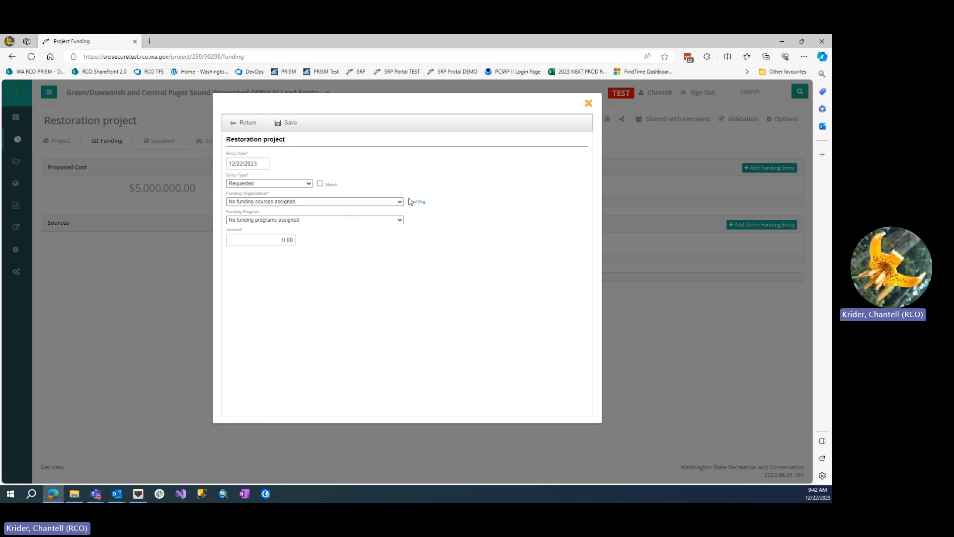
click(412, 201)
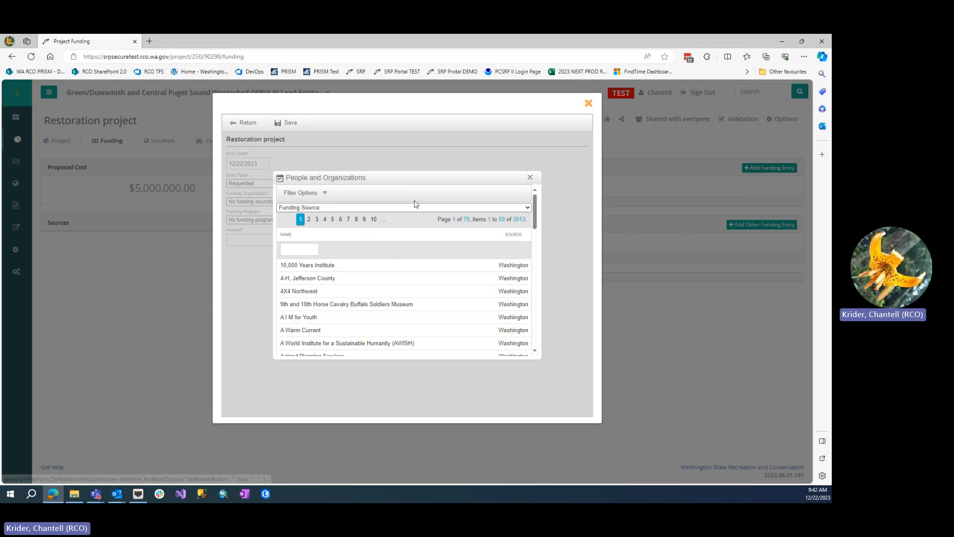
click(298, 250)
text(rco)
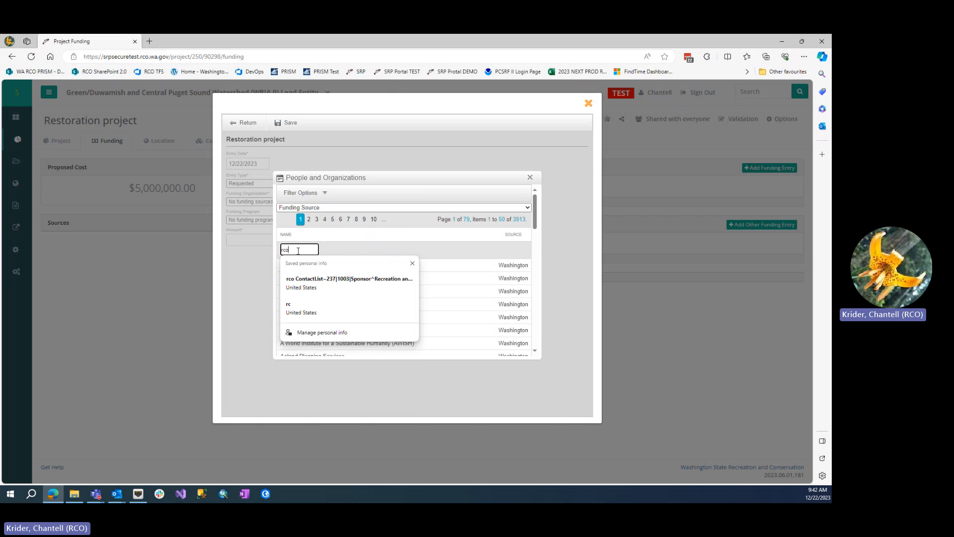
key(Return)
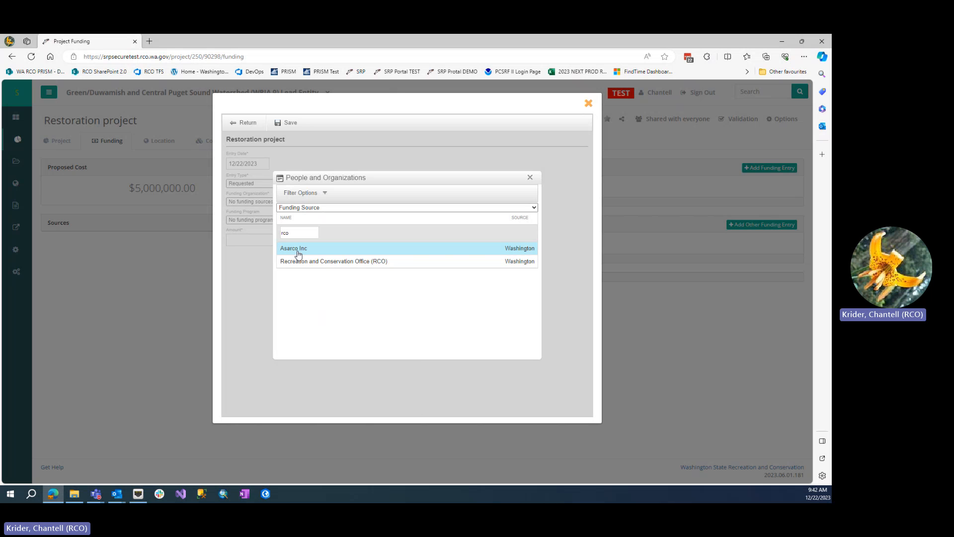
click(304, 264)
click(394, 202)
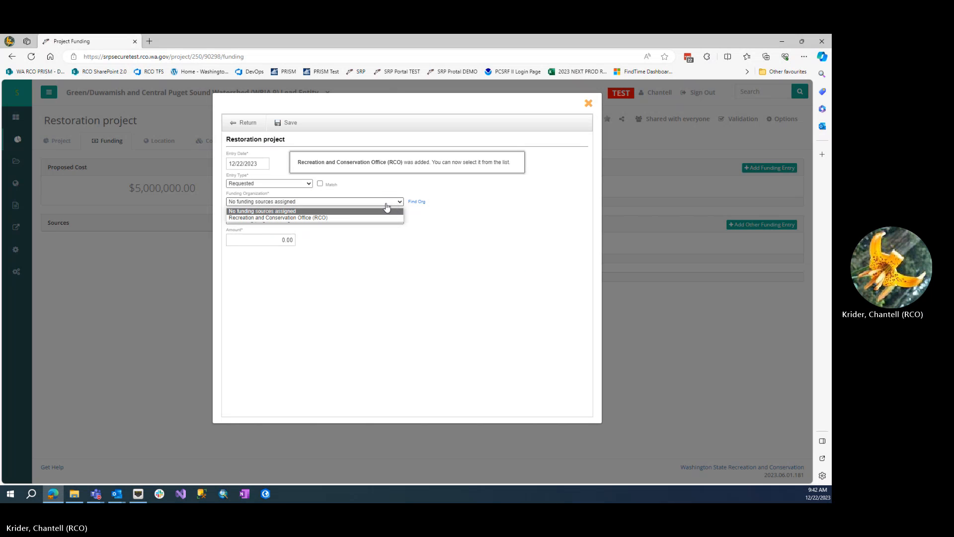
click(376, 228)
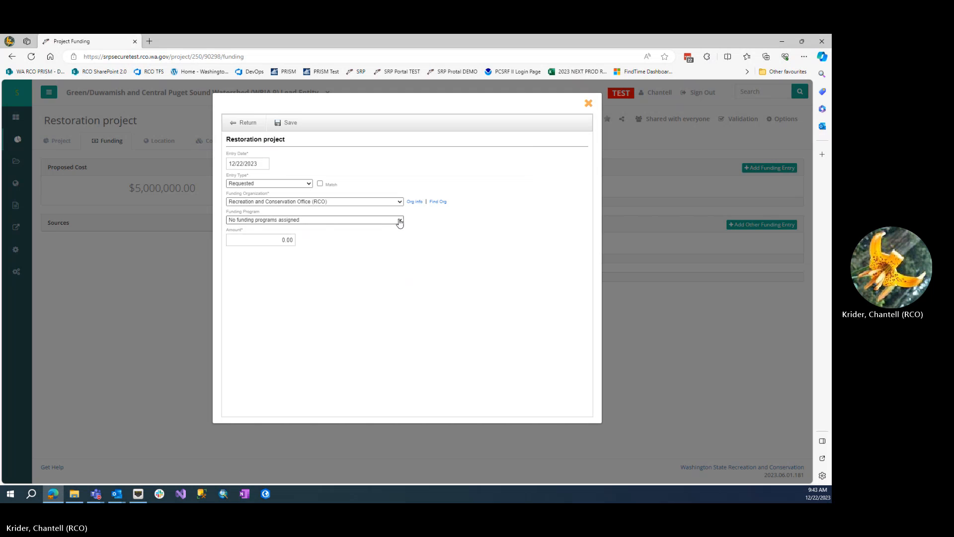
Step: Set the funding entry's program to Salmon State Projects and its amount to 50,000, and save the entry
click(400, 221)
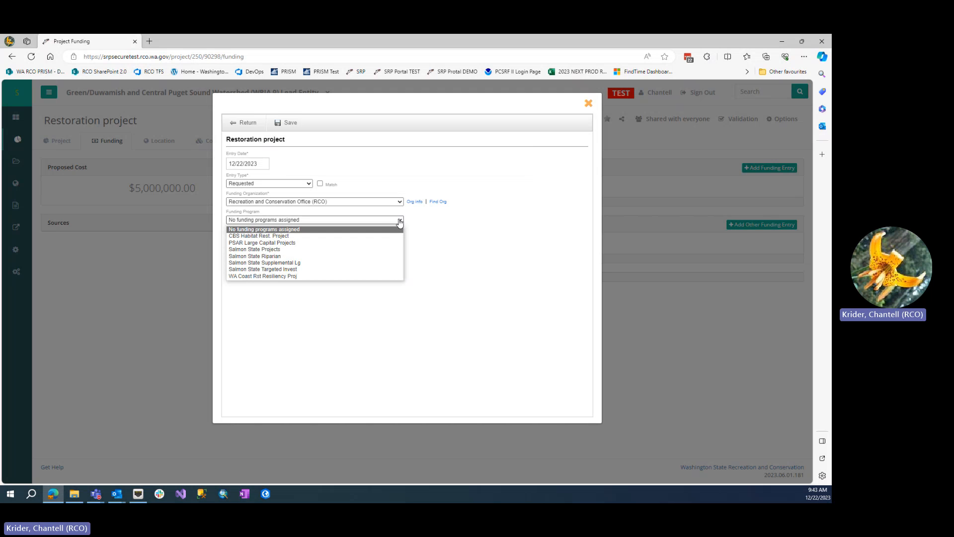
click(343, 250)
click(260, 240)
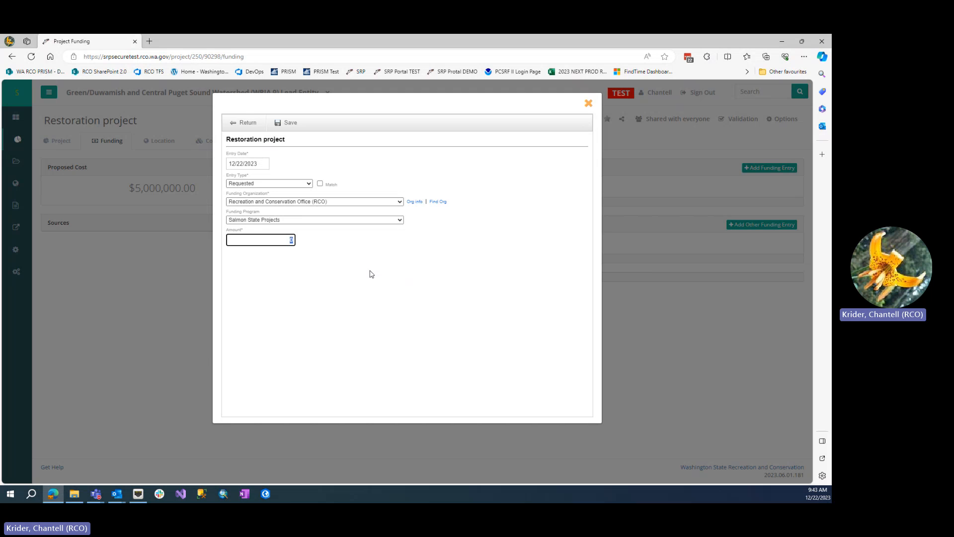
text(50000)
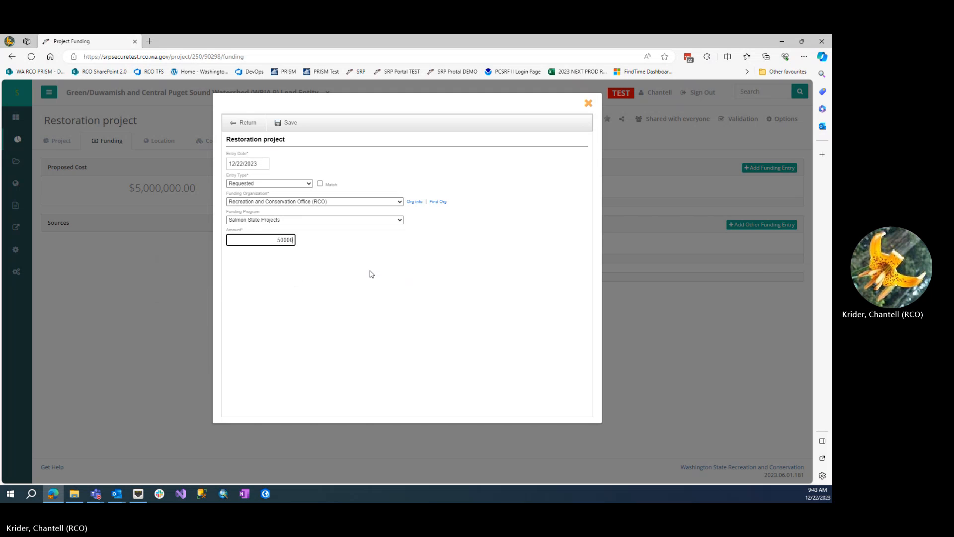
click(370, 274)
click(280, 127)
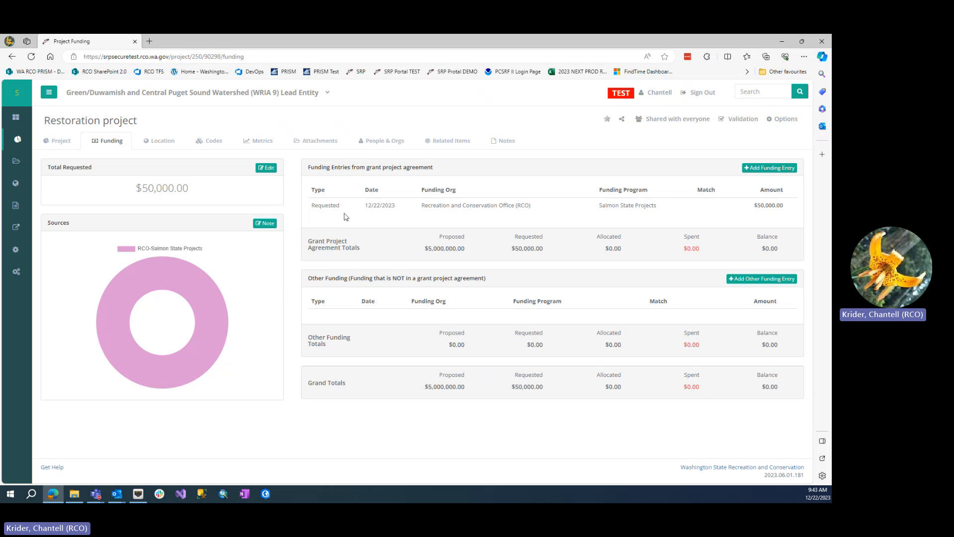
Step: Review the Primary Sponsor entry and its list of selectable organizations in the project's people and organizations, leaving without adding one
click(376, 141)
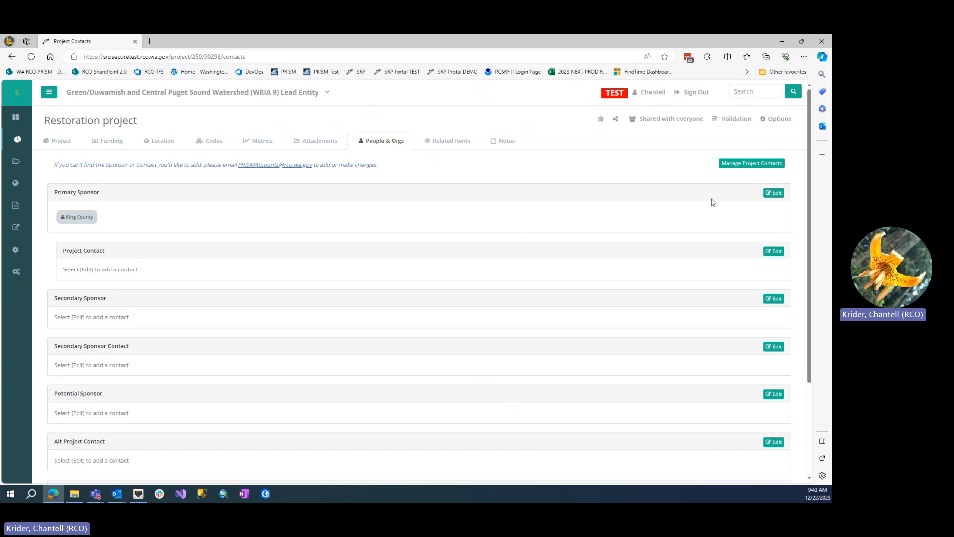
click(773, 194)
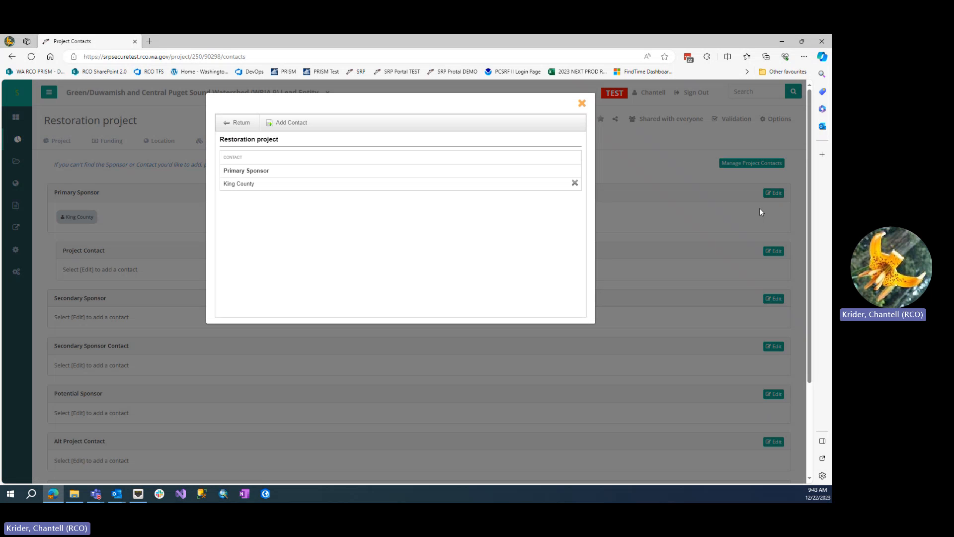
click(287, 122)
click(296, 197)
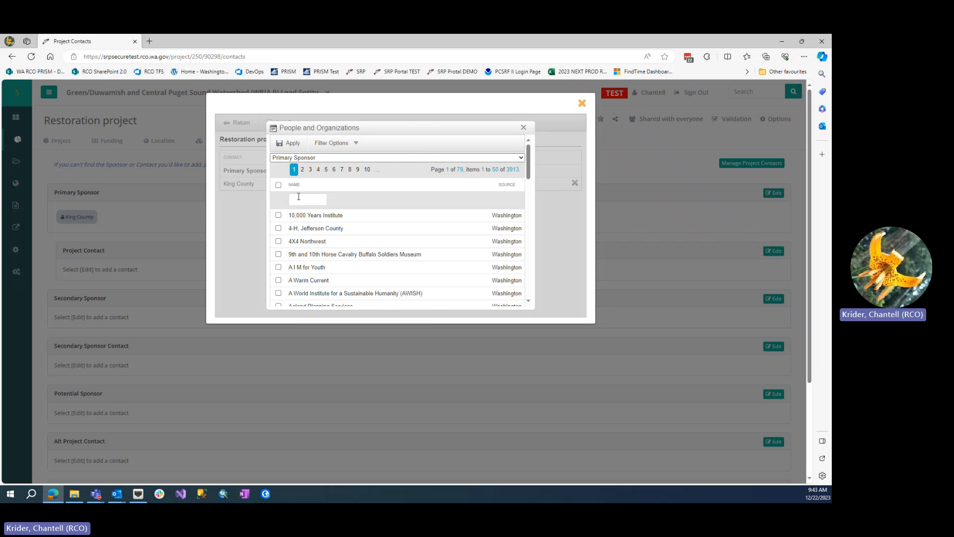
click(343, 198)
click(523, 127)
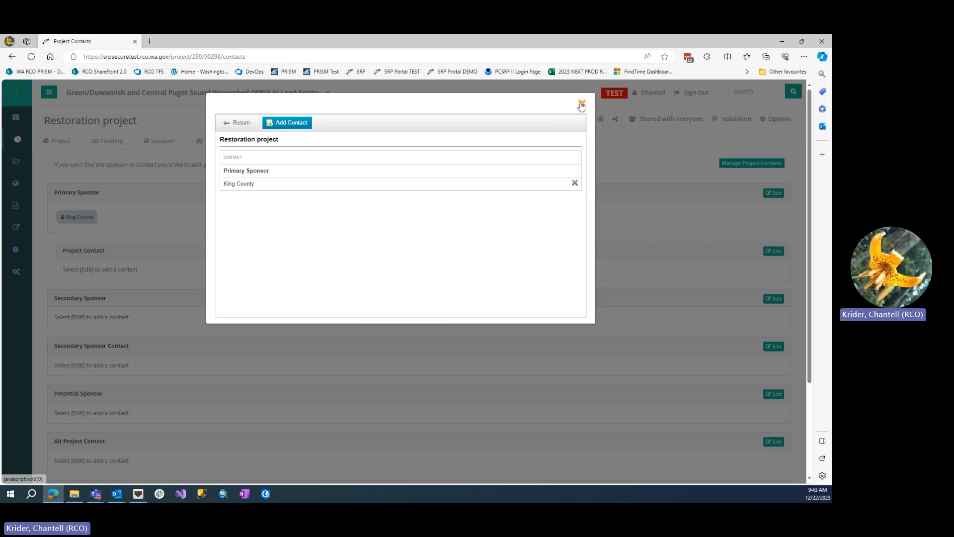
click(582, 103)
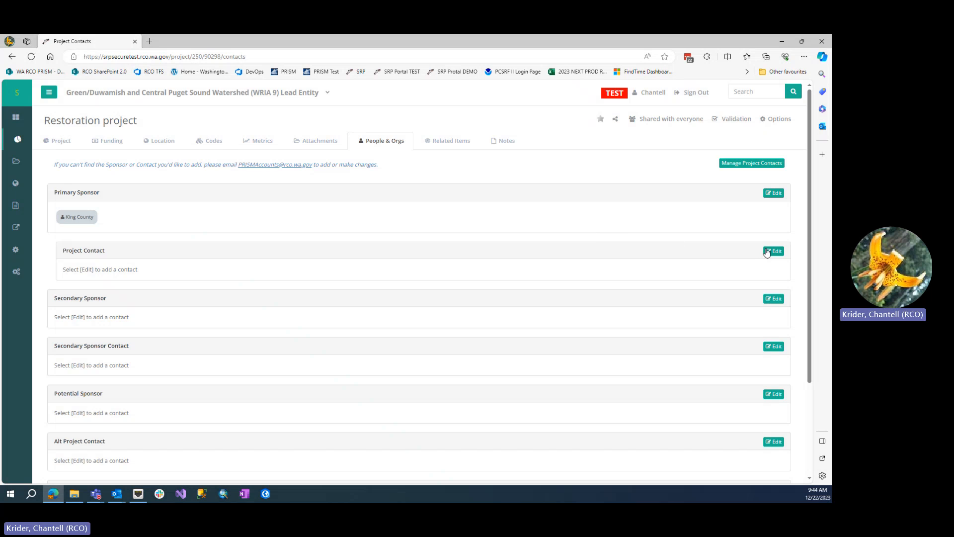
Step: Start adding a Project Contact and filter the people and organizations by the name "kingco"
click(768, 251)
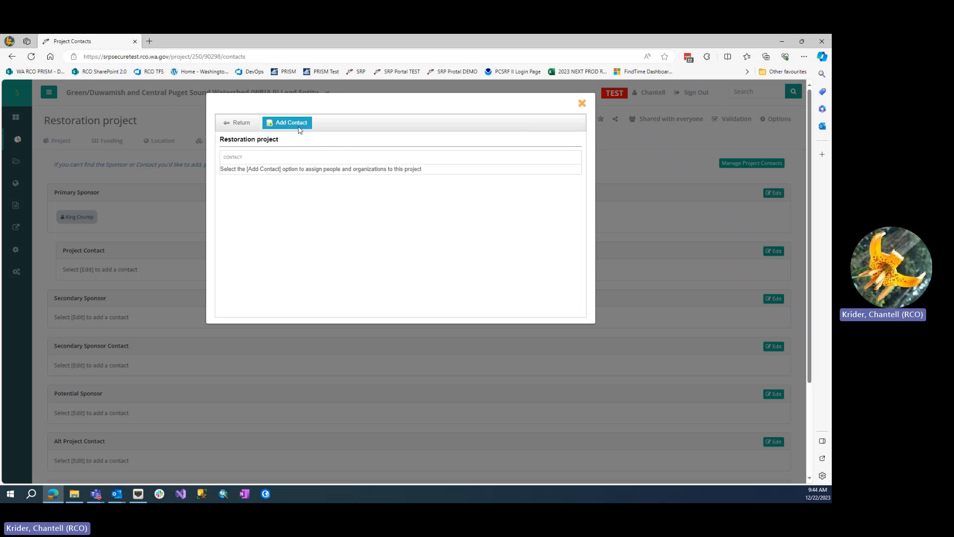
click(297, 124)
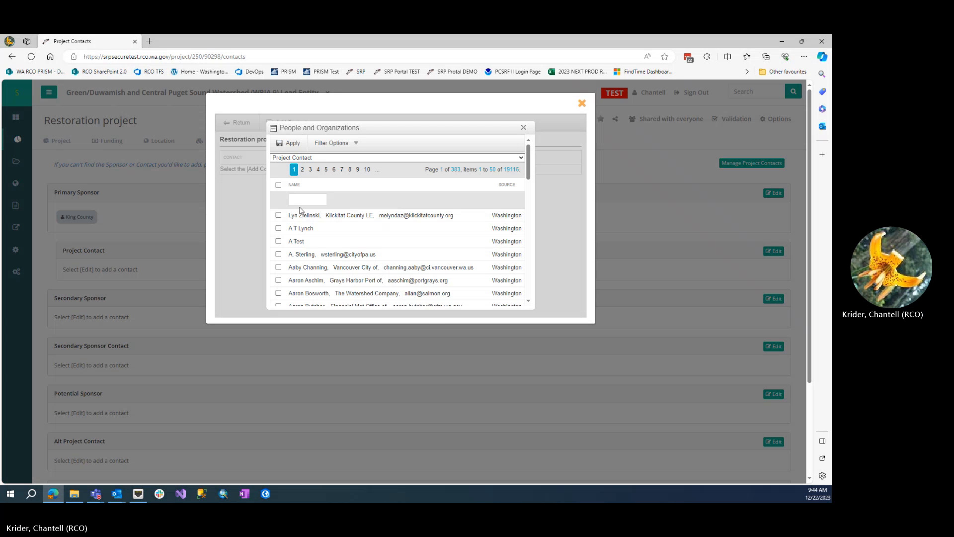
click(303, 200)
text(king)
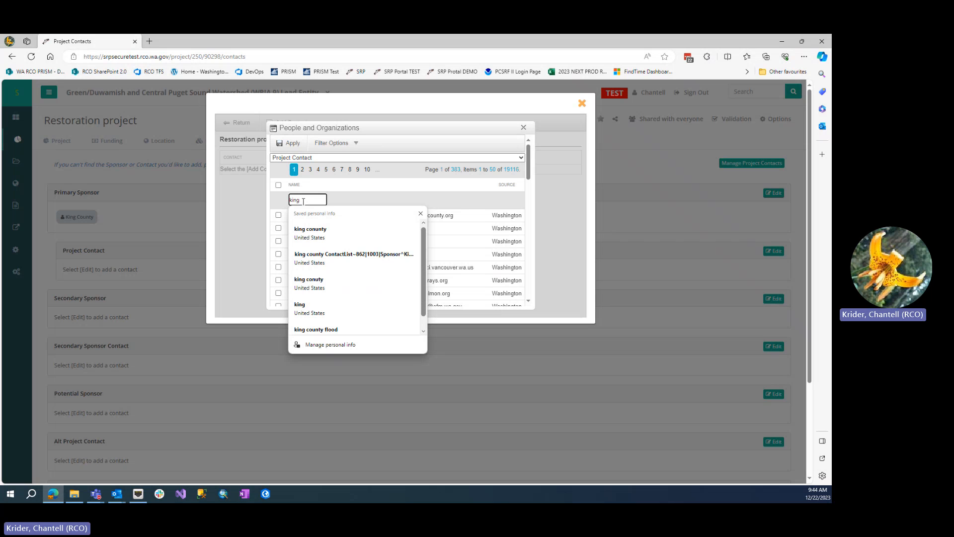
text(c)
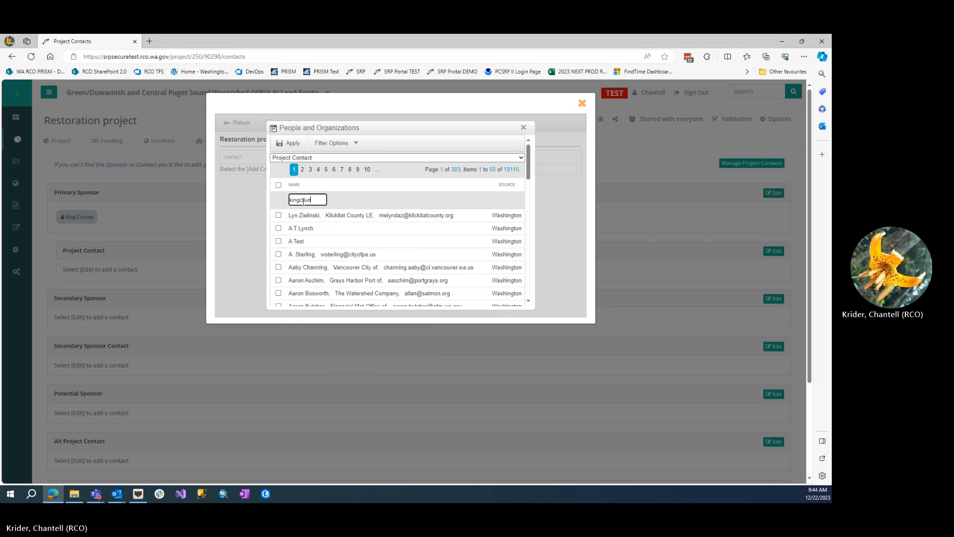
text(o)
key(Return)
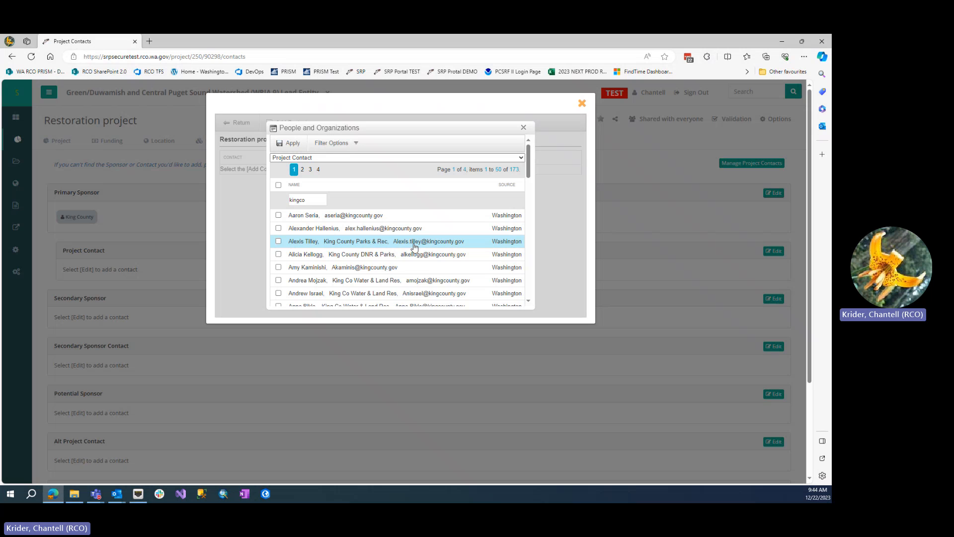
Step: Assign the first listed King County DNR & Parks person as the Project Contact and return to the project's contacts
scroll(414, 247, down, 1)
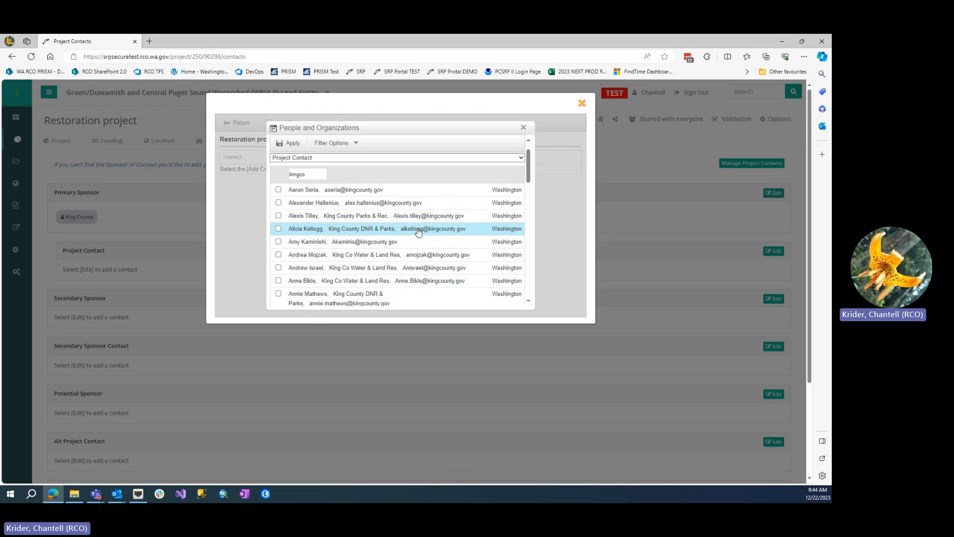
click(278, 229)
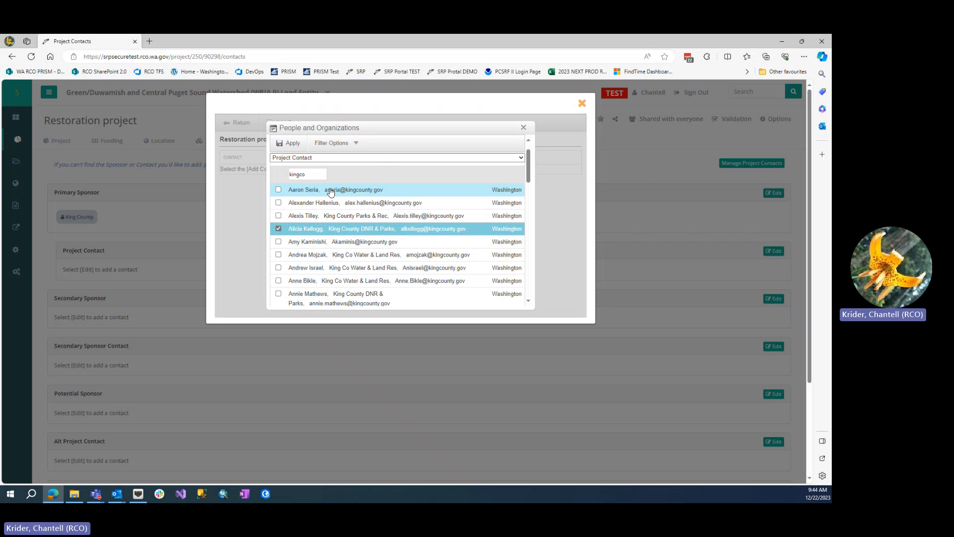
click(294, 150)
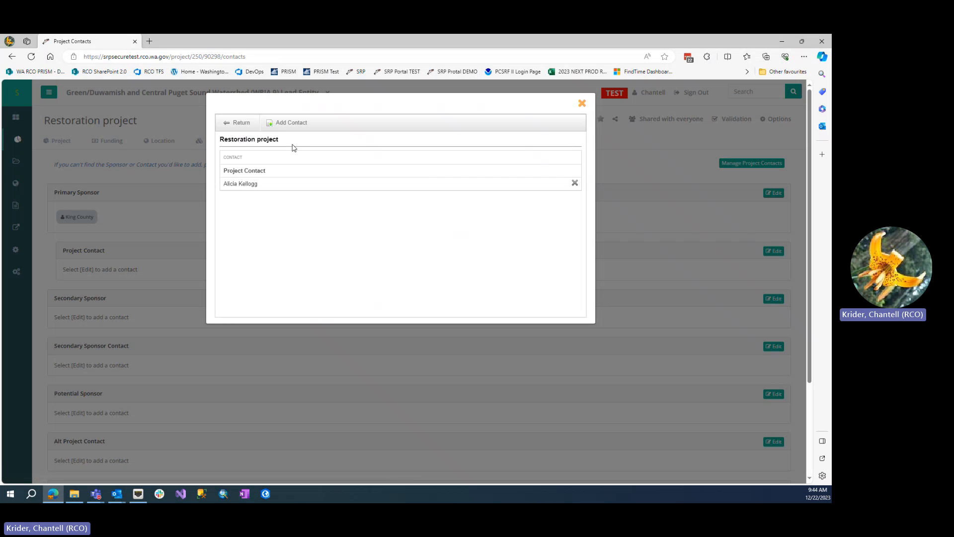
click(248, 124)
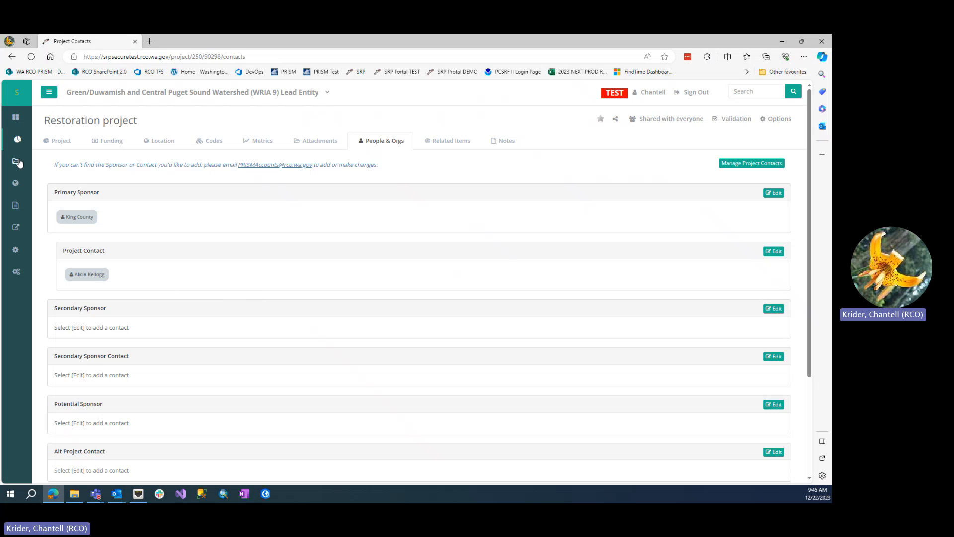
Step: Select the Restoration project 2023-12-New9 among the projects eligible for PRISM and send it to PRISM
mouse_move(18, 143)
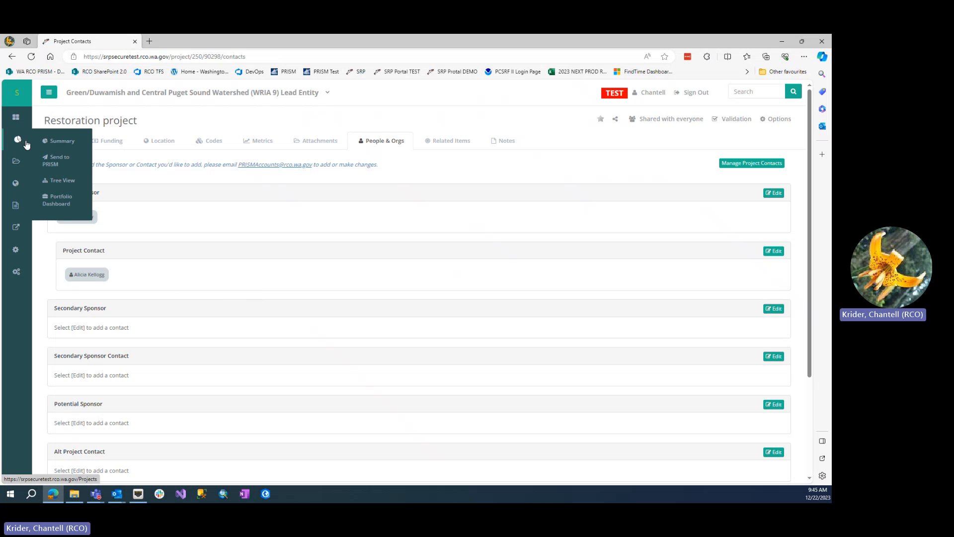
click(68, 159)
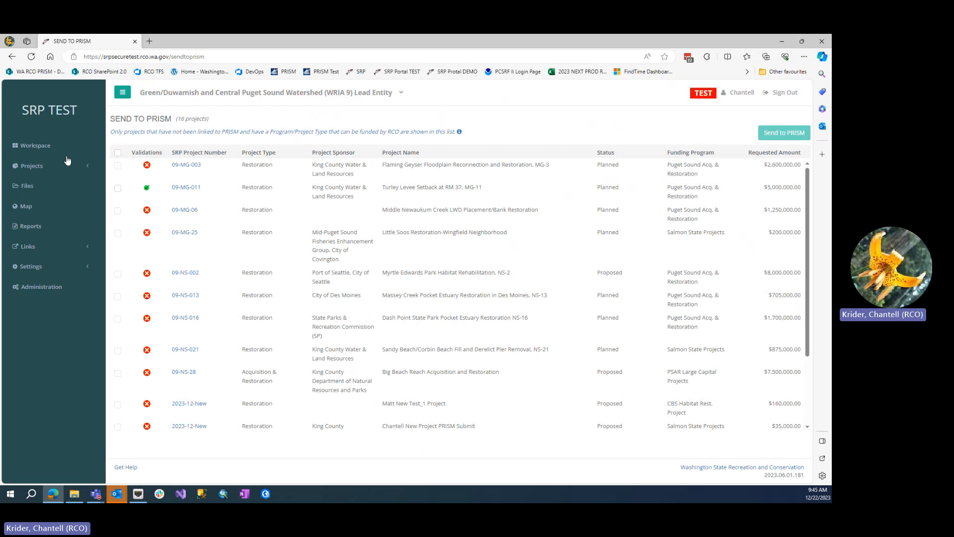
scroll(264, 287, down, 2)
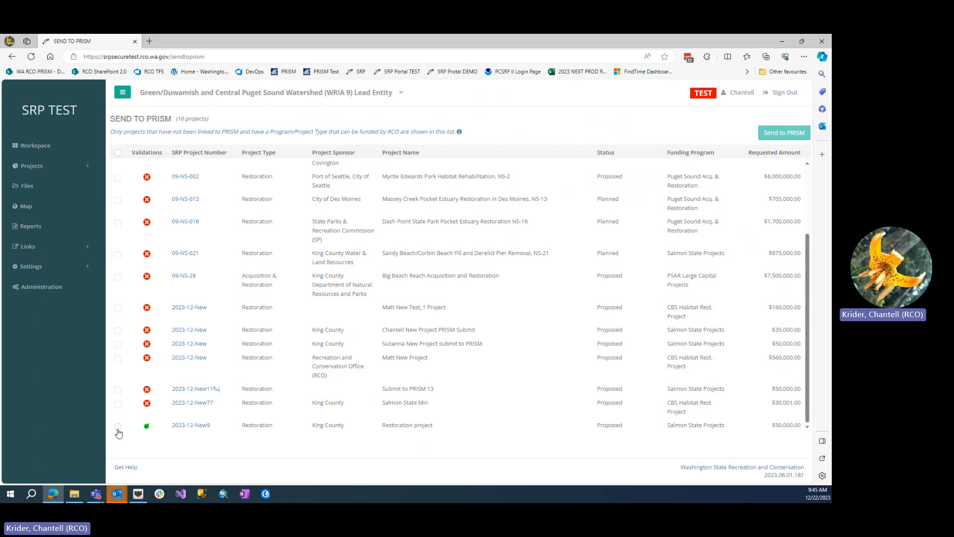
click(117, 427)
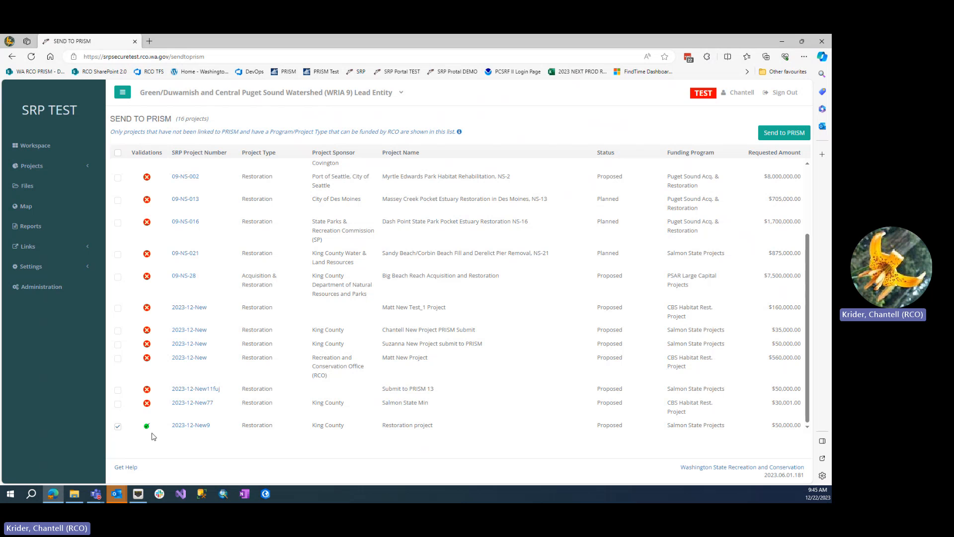
mouse_move(148, 404)
click(770, 138)
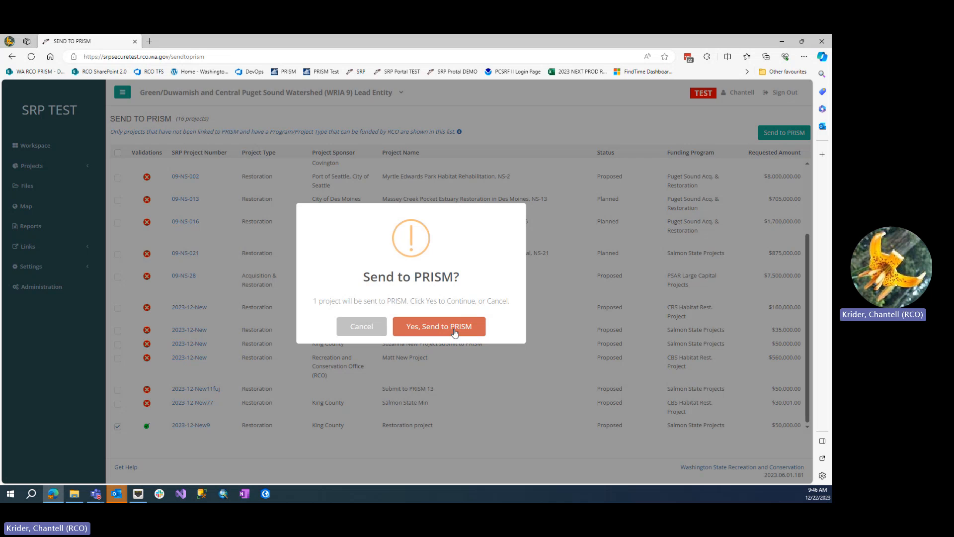
click(455, 329)
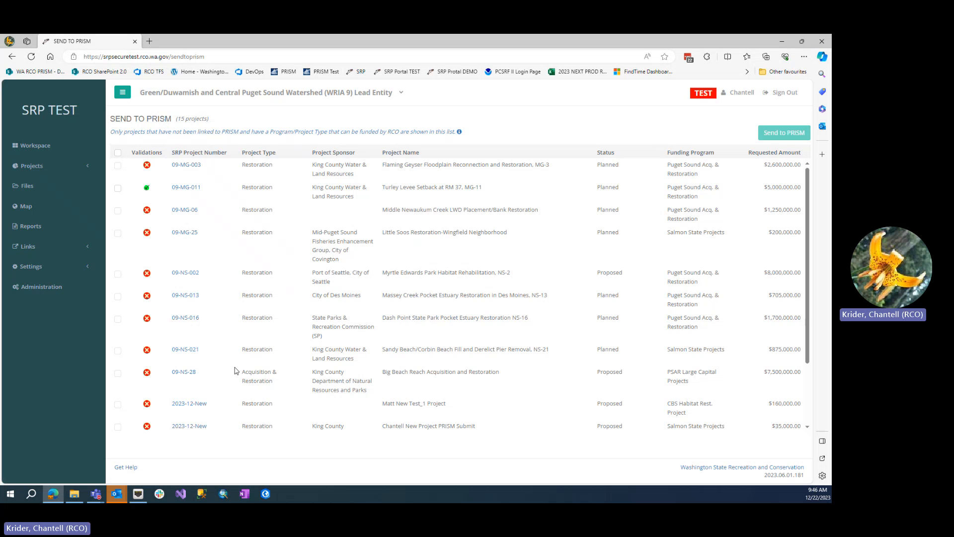
Step: Open the Restoration project from the workspace's recent activity and highlight its PRISM number in the profile
click(39, 149)
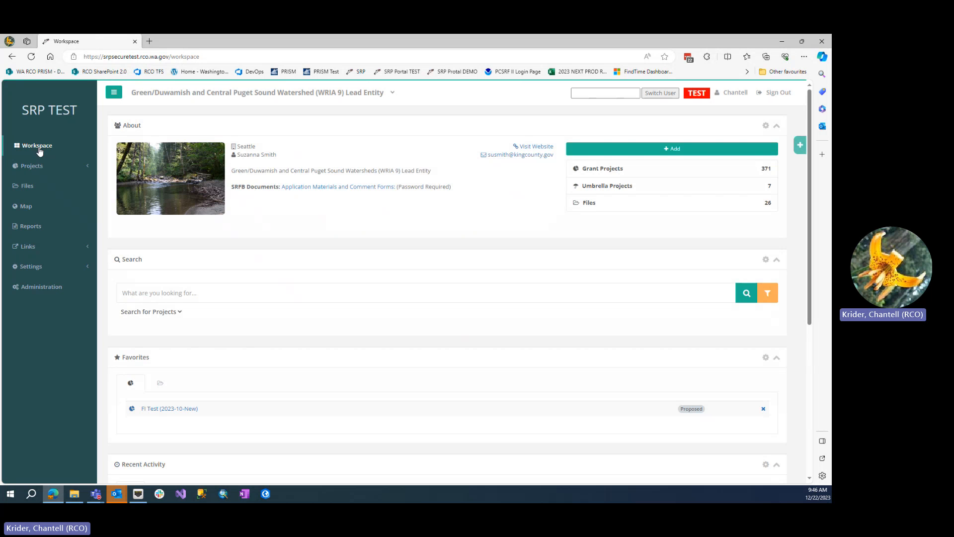
scroll(237, 324, down, 2)
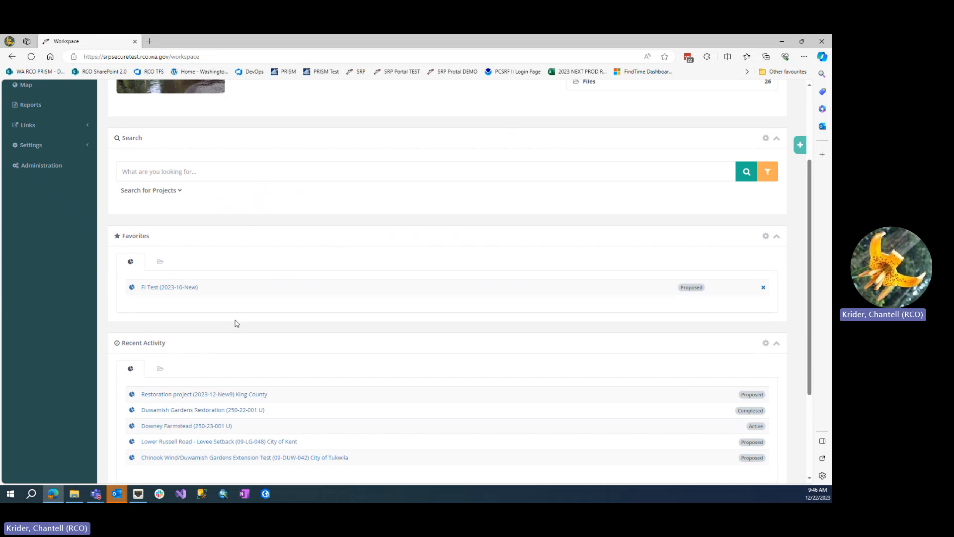
click(239, 395)
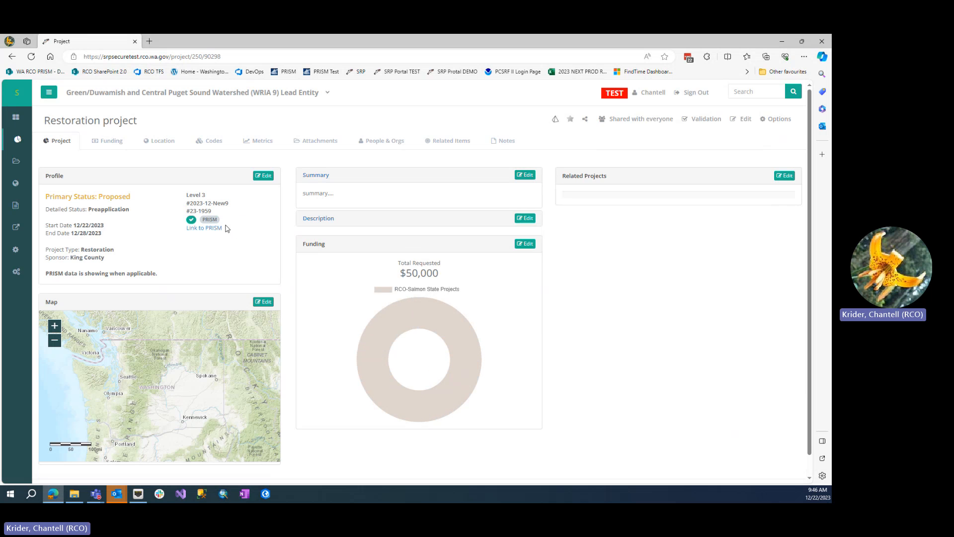
drag(211, 211, 190, 211)
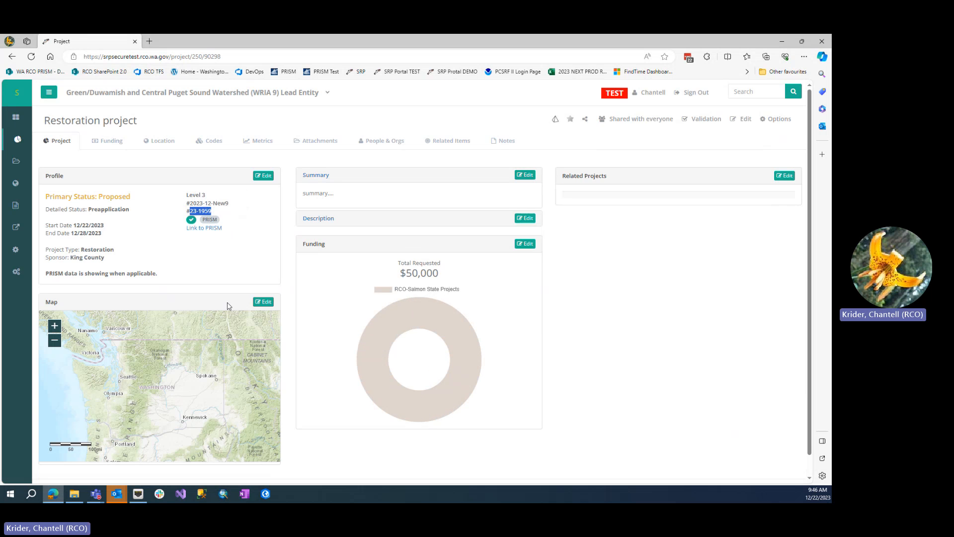